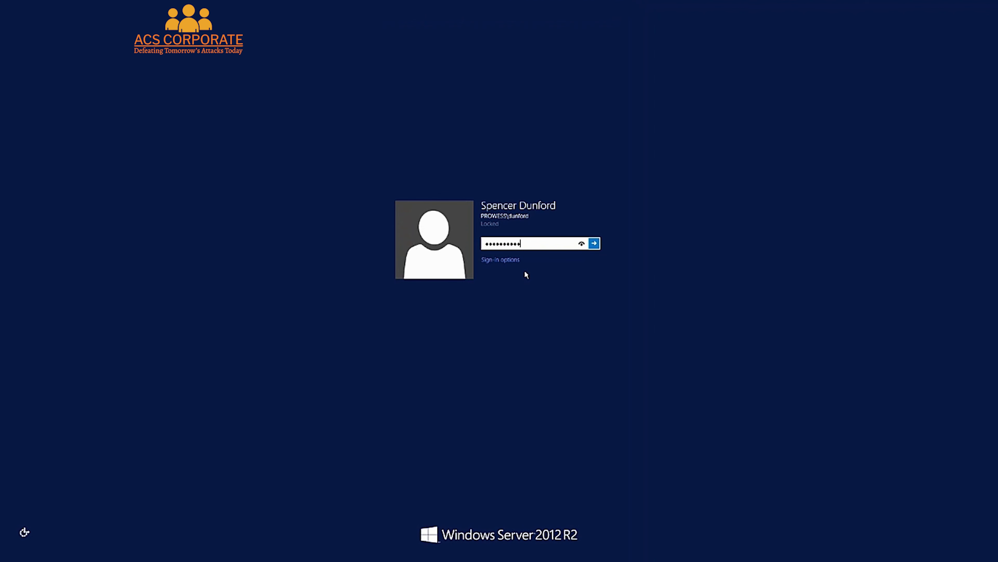
Unlock the Windows Server session with the account password.
{"action": "key", "text": "BackSpace"}
{"action": "key", "text": "BackSpace"}
{"action": "key", "text": "BackSpace"}
{"action": "key", "text": "BackSpace"}
{"action": "key", "text": "BackSpace"}
{"action": "key", "text": "BackSpace"}
{"action": "key", "text": "BackSpace"}
{"action": "key", "text": "BackSpace"}
{"action": "key", "text": "BackSpace"}
{"action": "key", "text": "BackSpace"}
{"action": "type", "text": "•••••••"}
{"action": "type", "text": "•••"}
{"action": "key", "text": "Return"}
{"action": "key", "text": "Return"}
{"action": "type", "text": "••••••"}
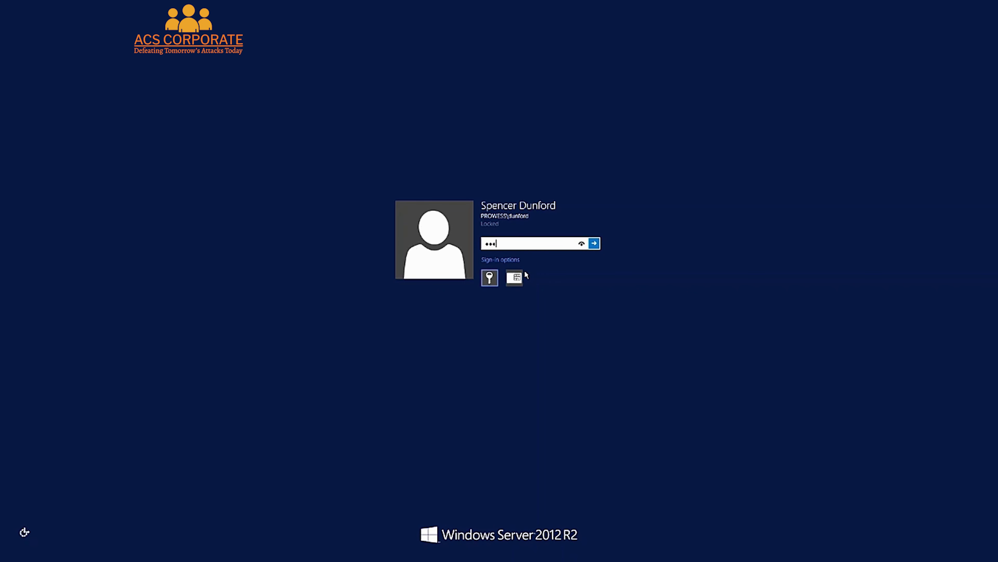
{"action": "type", "text": "••••"}
{"action": "key", "text": "Return"}
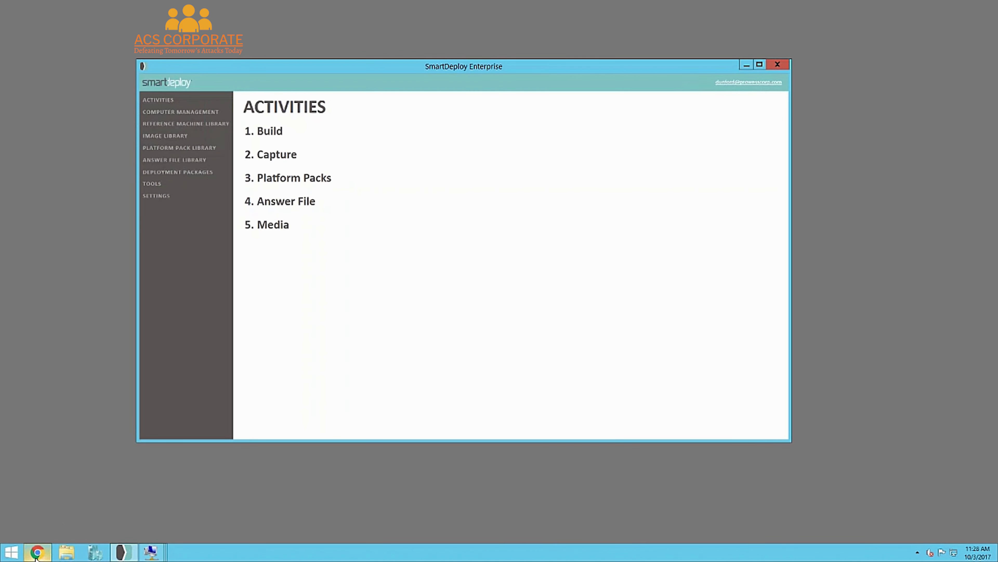
In Chrome, open the SmartDeploy download page and trial guide, review the getting started checklist, and return to SmartDeploy Enterprise.
{"action": "left_click", "coordinate": [37, 554]}
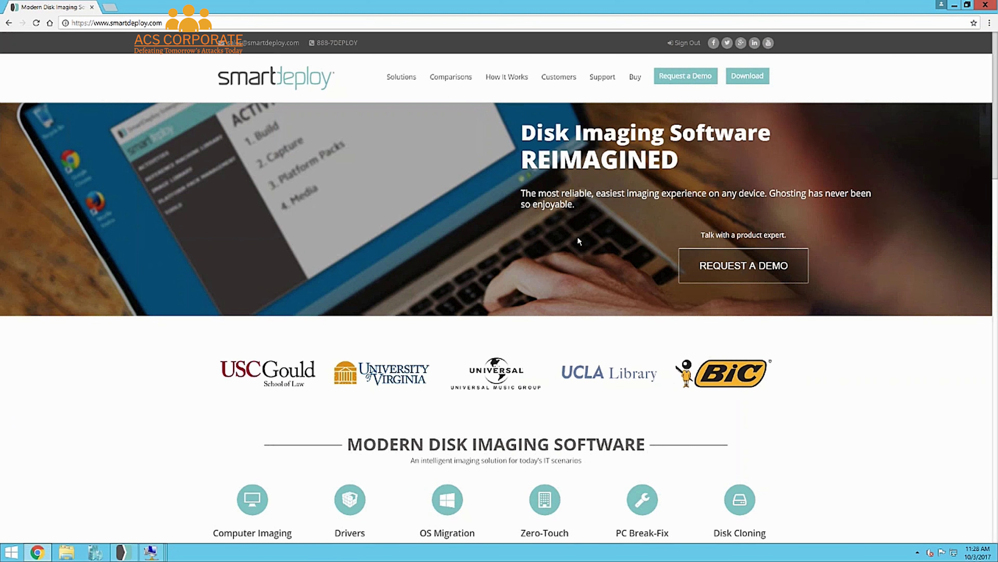
{"action": "left_click", "coordinate": [749, 77]}
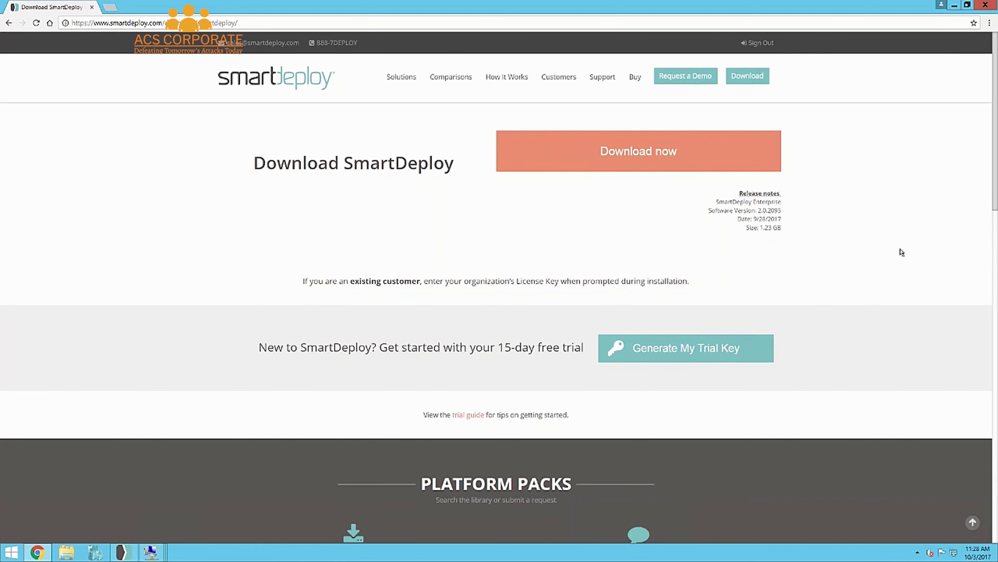
{"action": "scroll", "coordinate": [900, 251], "scroll_direction": "down", "scroll_amount": 3}
{"action": "left_click", "coordinate": [476, 318]}
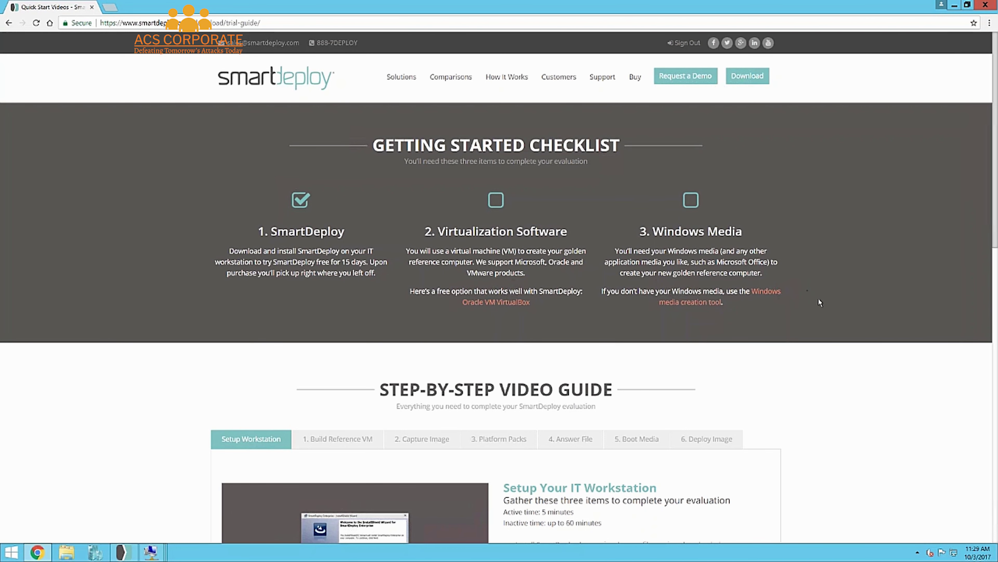
{"action": "scroll", "coordinate": [885, 355], "scroll_direction": "down", "scroll_amount": 3}
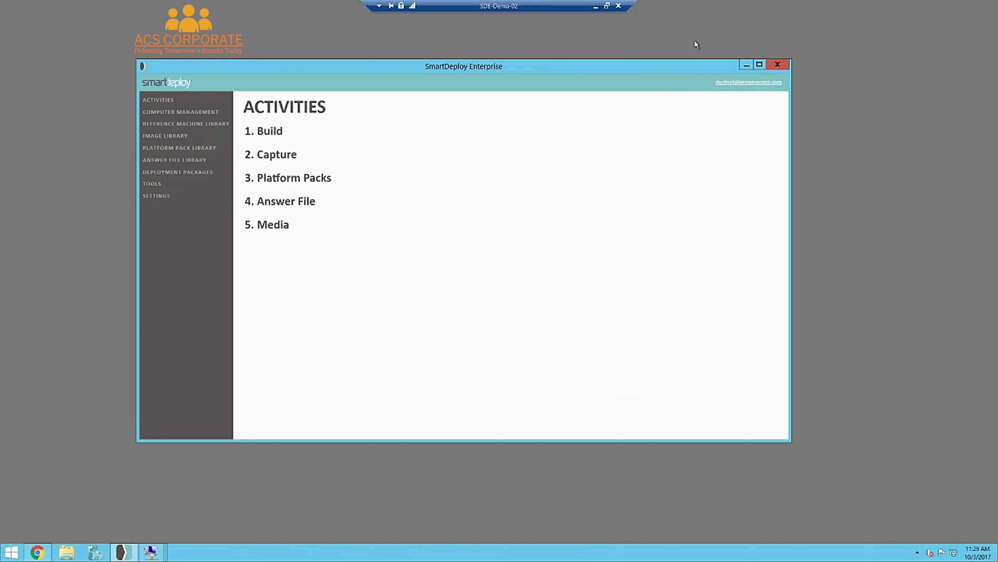
{"action": "left_click", "coordinate": [696, 45]}
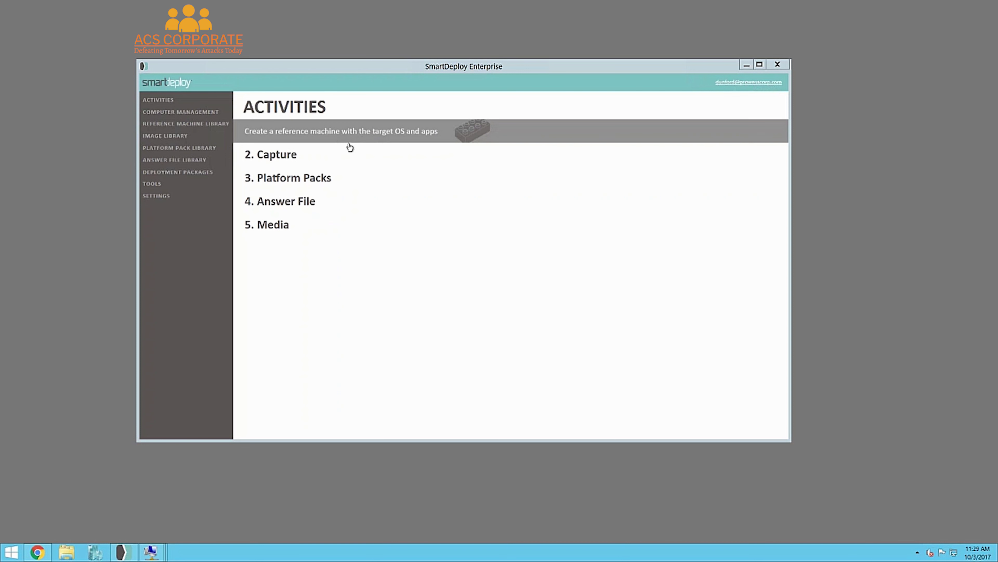
Start the Capture Wizard and load Windows 10 - Reference Machine.vhdx as the virtual disk to capture.
{"action": "left_click", "coordinate": [345, 161]}
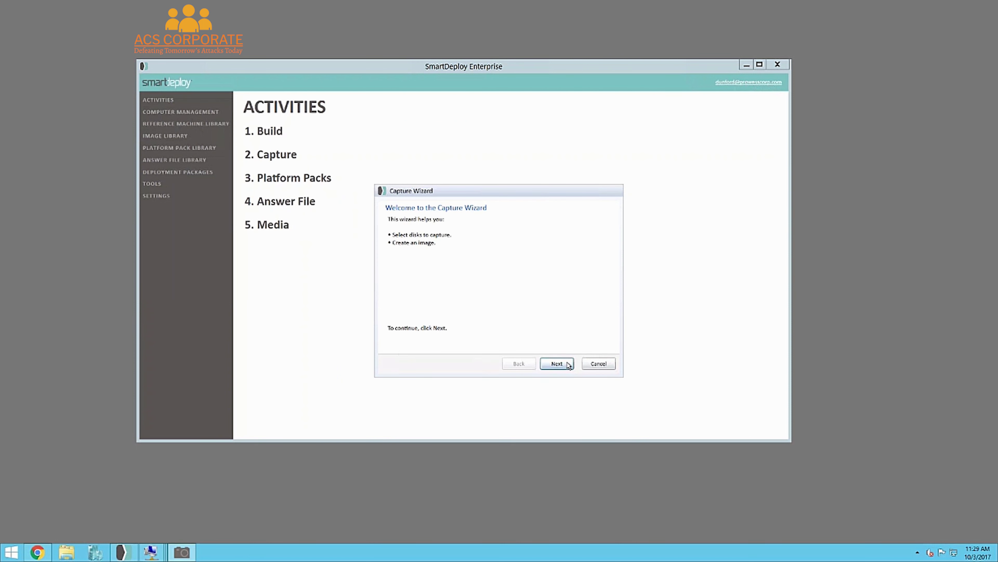
{"action": "left_click", "coordinate": [557, 362]}
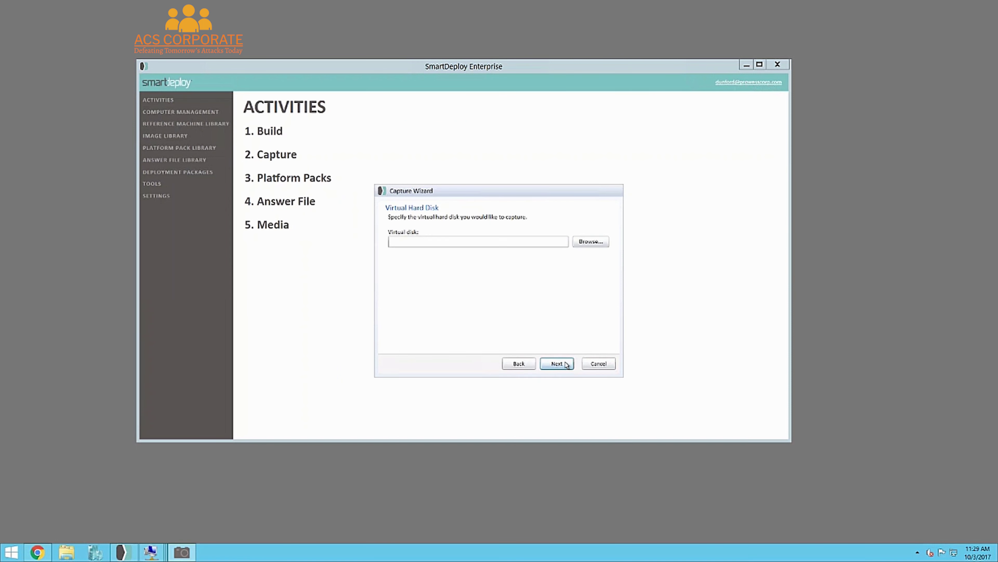
{"action": "left_click", "coordinate": [601, 243]}
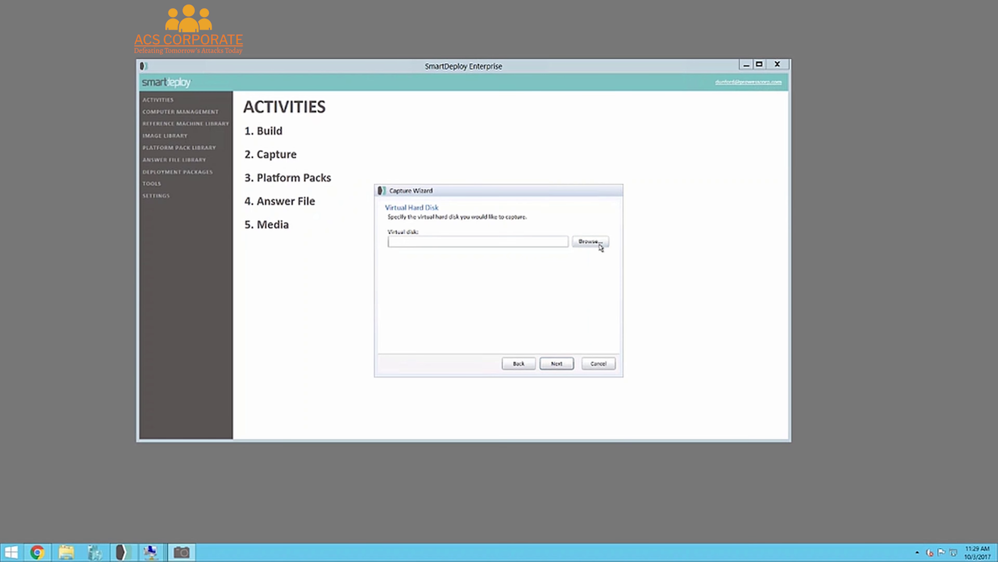
{"action": "double_click", "coordinate": [559, 269]}
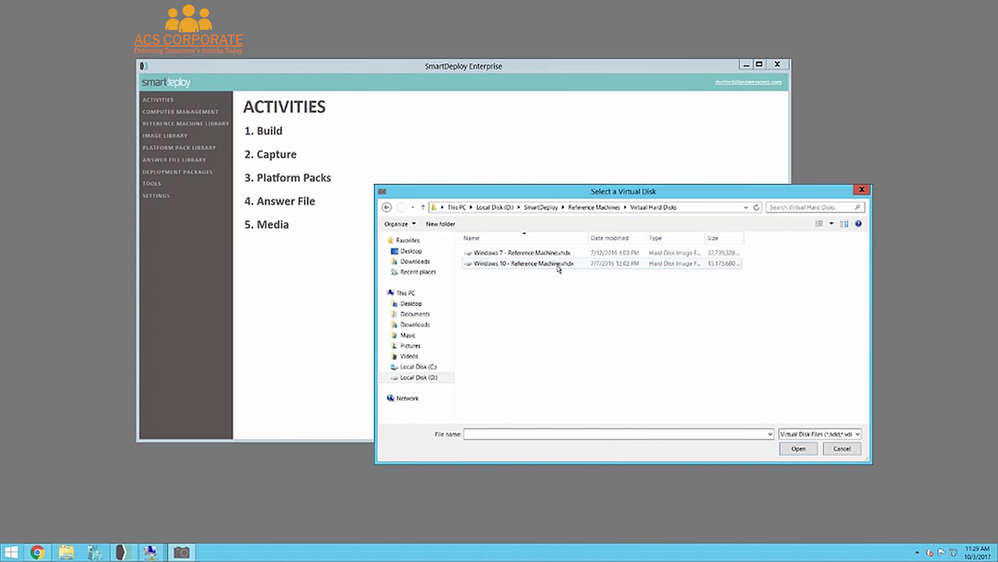
{"action": "double_click", "coordinate": [559, 269]}
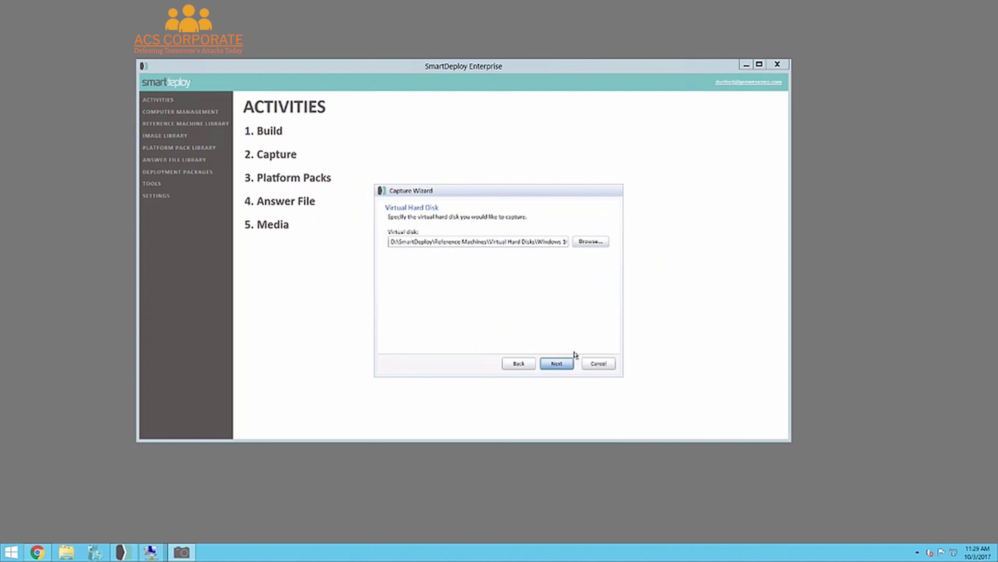
{"action": "left_click", "coordinate": [569, 360]}
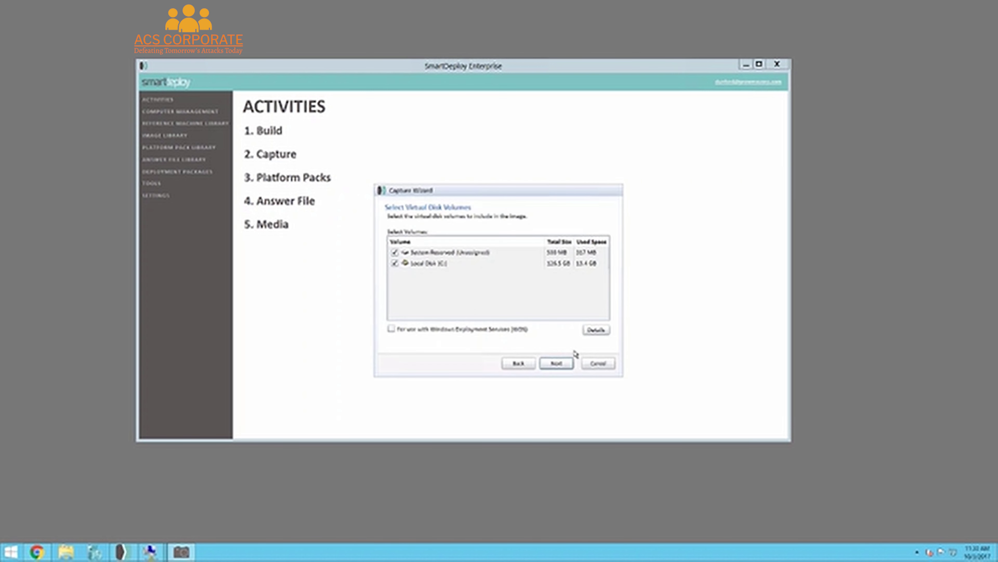
Accept the listed volumes and default operating system settings, proceed to the Save Image page, and cancel the capture.
{"action": "left_click", "coordinate": [557, 362]}
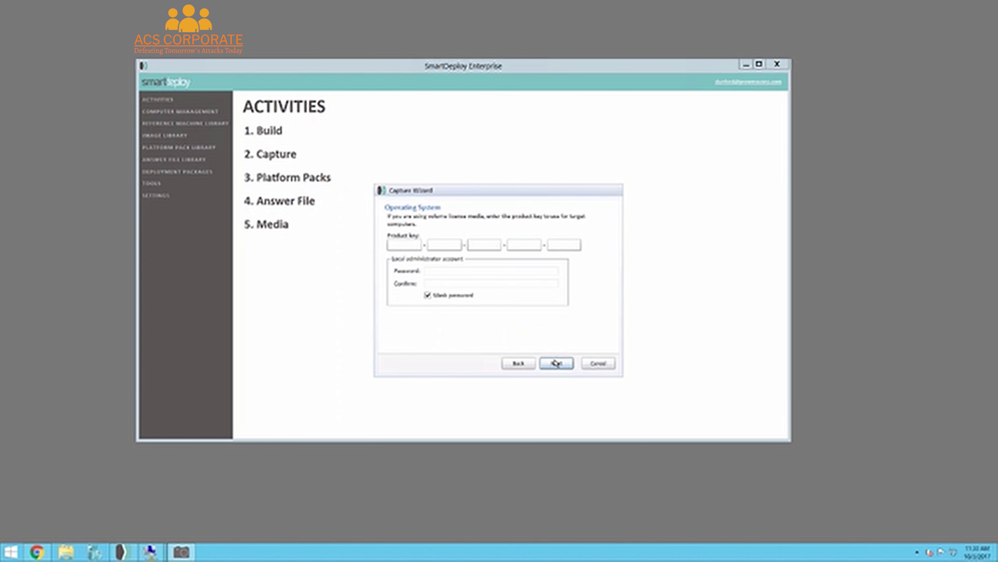
{"action": "left_click", "coordinate": [556, 362]}
{"action": "left_click", "coordinate": [556, 363]}
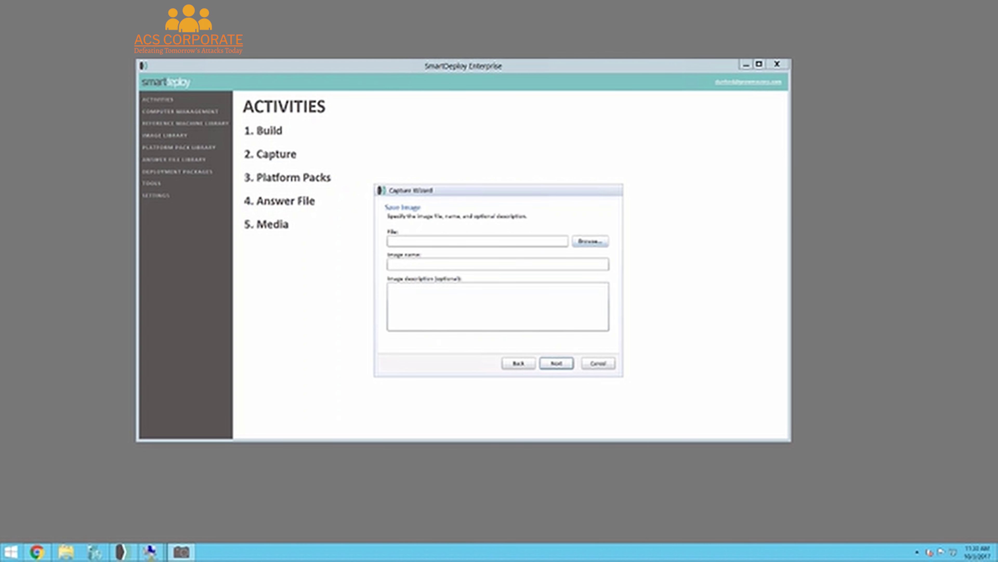
{"action": "left_click", "coordinate": [603, 365]}
{"action": "left_click", "coordinate": [531, 306]}
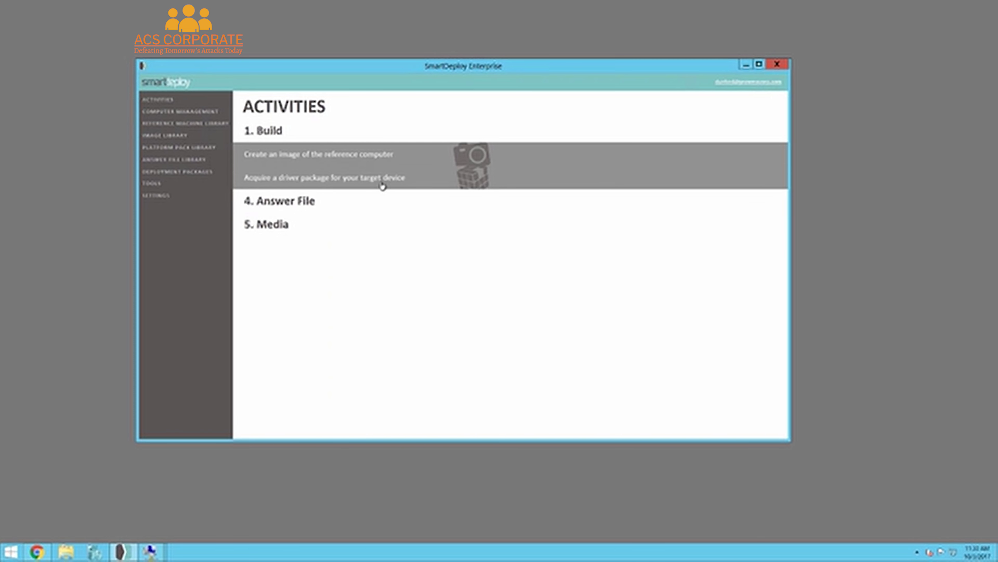
Search the downloadable platform packs for "Surfa", view the Microsoft Surface Pro 5 Windows 10 (x64) entry, and close the list.
{"action": "left_click", "coordinate": [383, 186]}
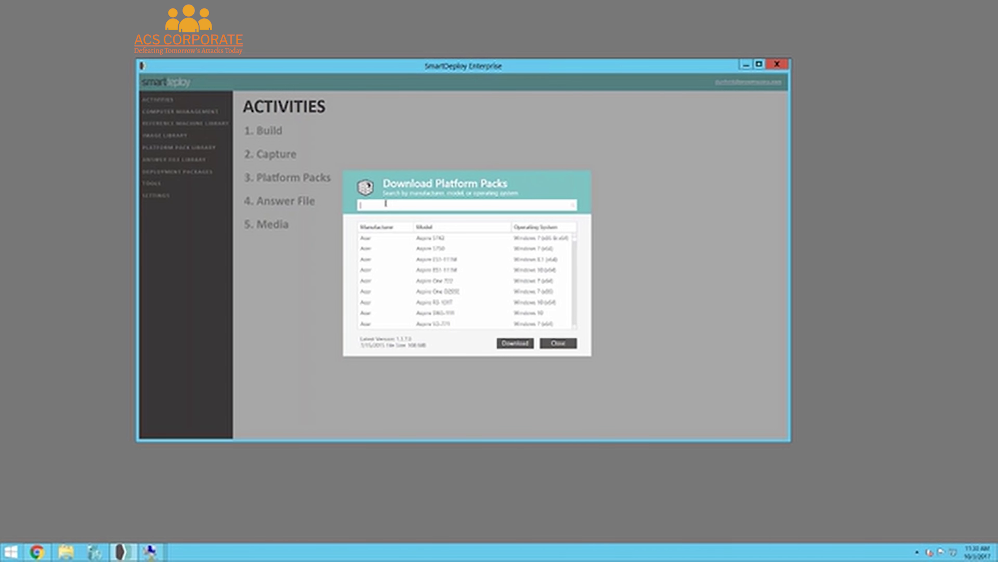
{"action": "type", "text": "fuj"}
{"action": "type", "text": "Su"}
{"action": "type", "text": "rfa"}
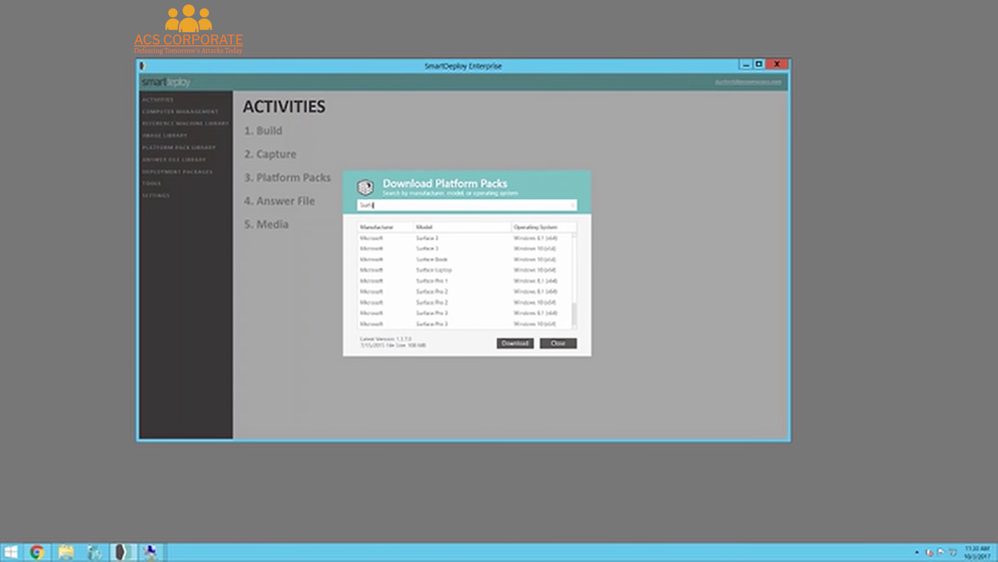
{"action": "scroll", "coordinate": [576, 279], "scroll_direction": "down", "scroll_amount": 1}
{"action": "scroll", "coordinate": [576, 285], "scroll_direction": "down", "scroll_amount": 2}
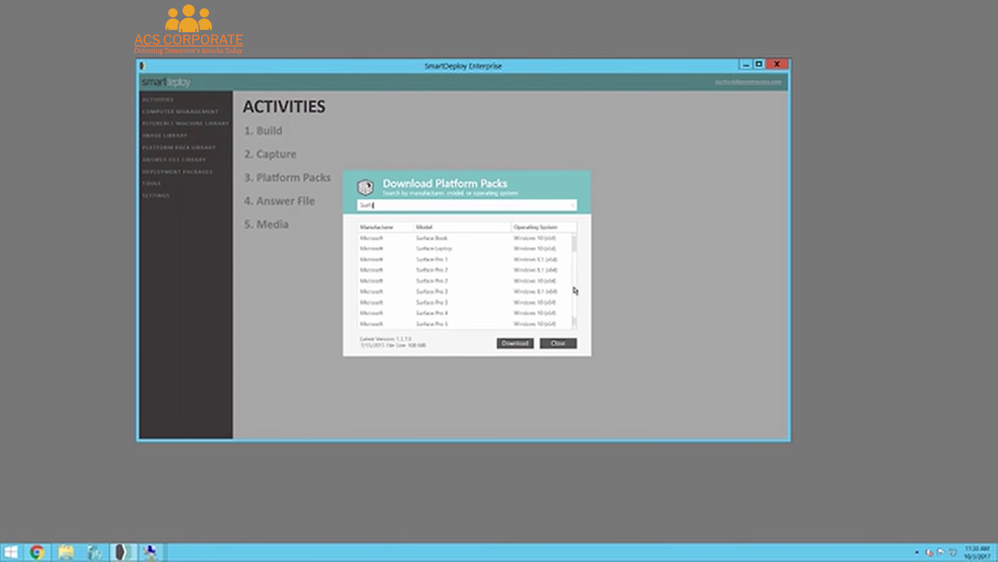
{"action": "left_click", "coordinate": [448, 314]}
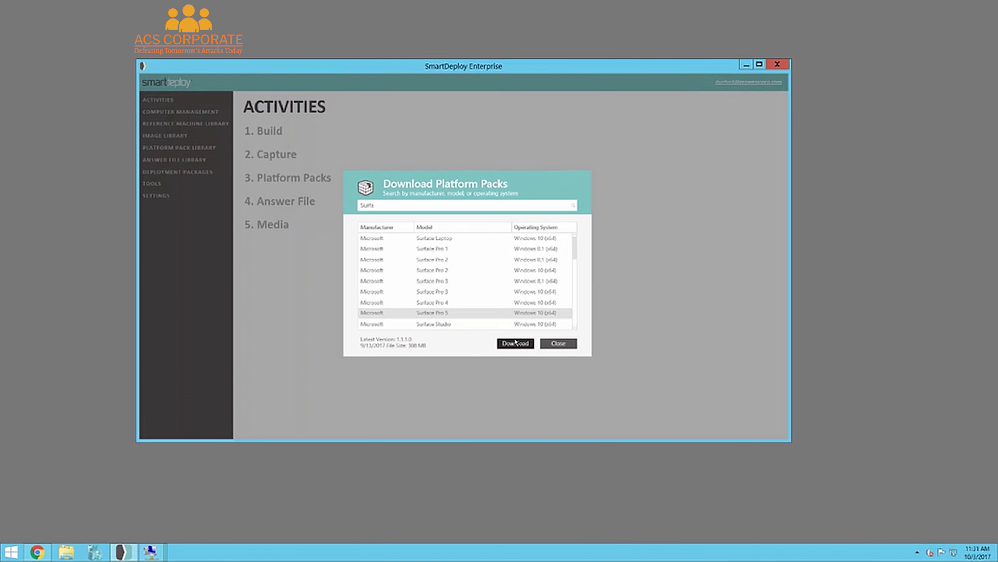
{"action": "left_click", "coordinate": [565, 343]}
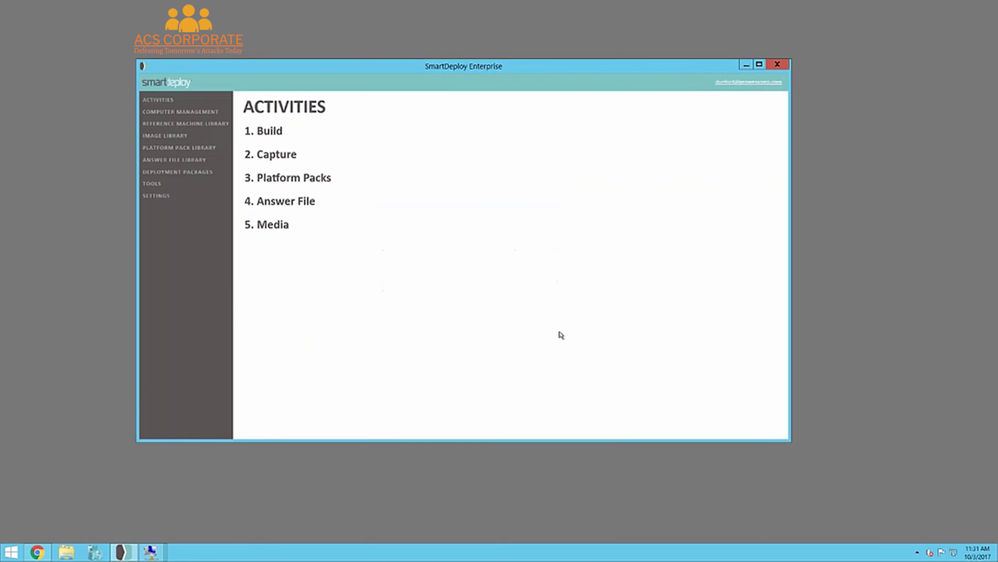
View the image library, dismiss the Jabra Direct notification, and bring up the platform pack library.
{"action": "left_click", "coordinate": [185, 137]}
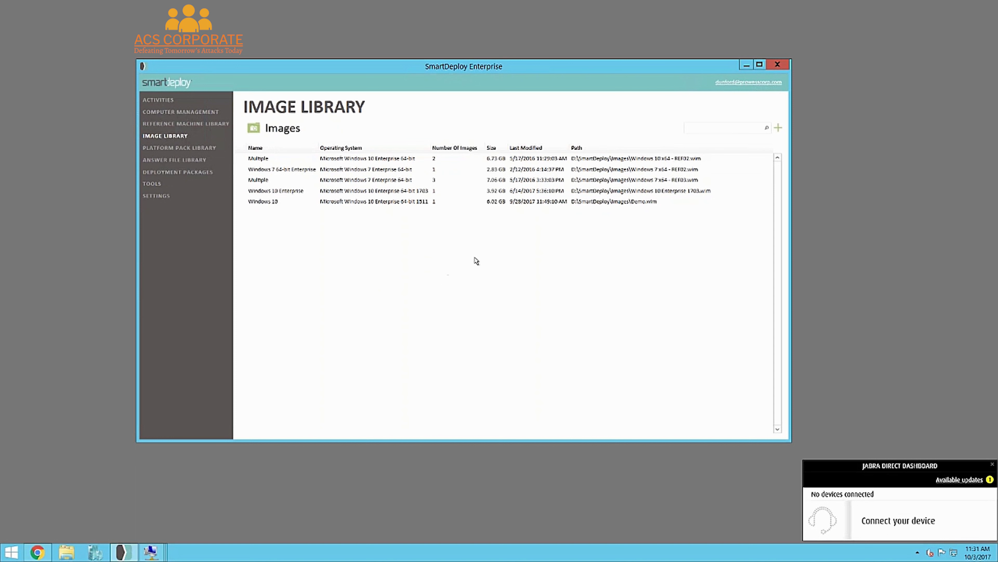
{"action": "left_click", "coordinate": [992, 464]}
{"action": "left_click", "coordinate": [215, 149]}
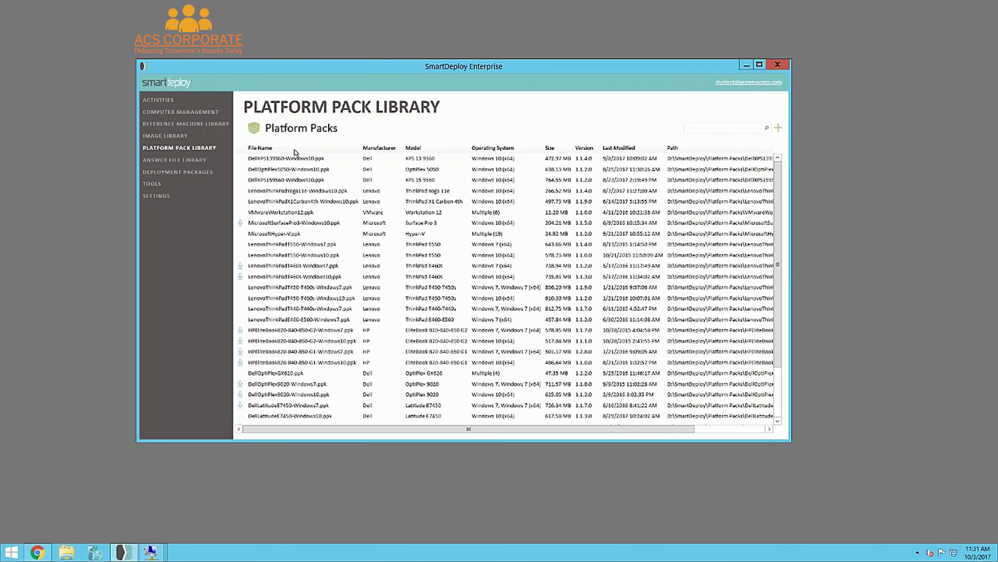
Open DellXPS139360-Windows10.ppk for editing and examine the filters and Windows 10 (x64) driver folders for the Dell XPS 13 9360.
{"action": "right_click", "coordinate": [308, 159]}
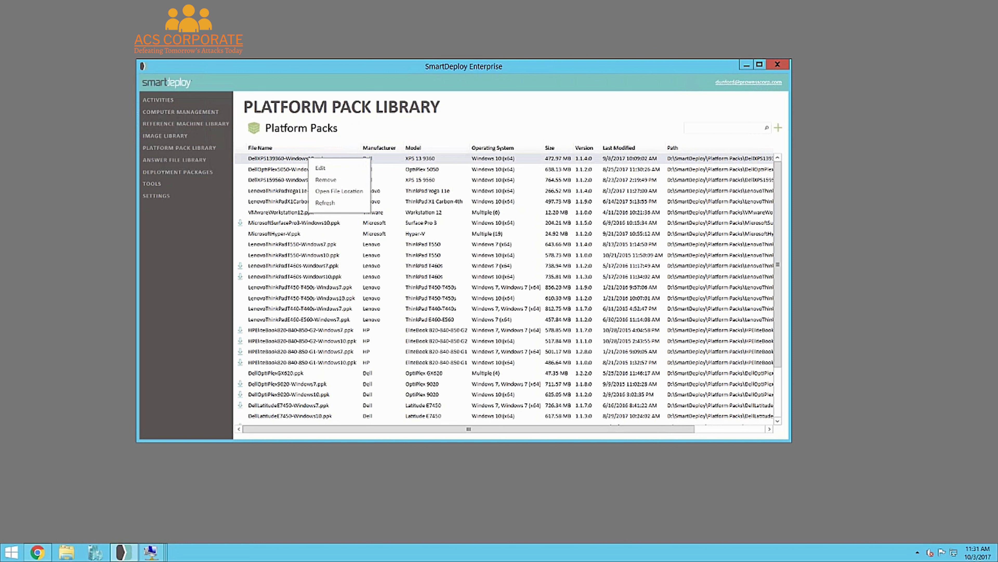
{"action": "left_click", "coordinate": [320, 168]}
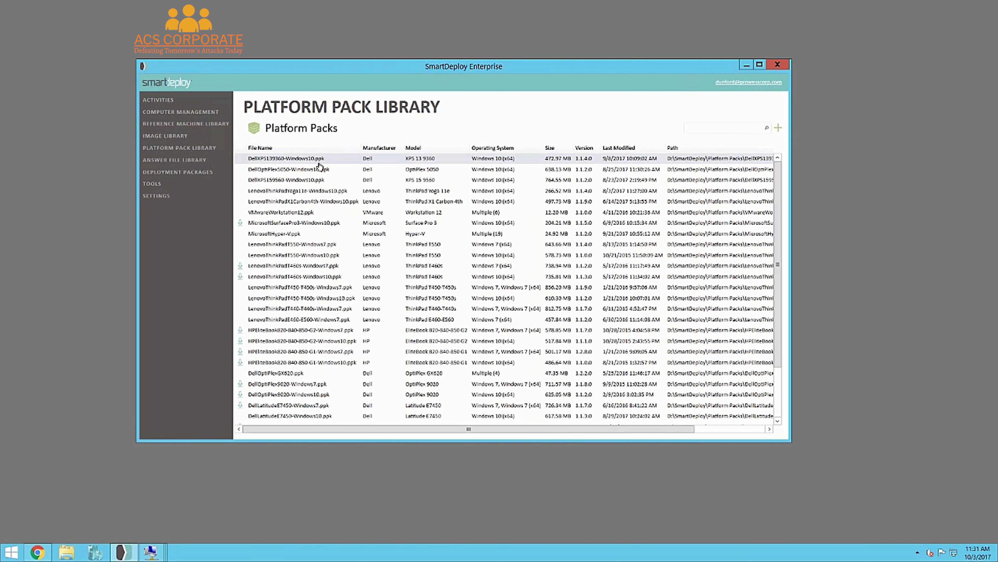
{"action": "left_click", "coordinate": [282, 135]}
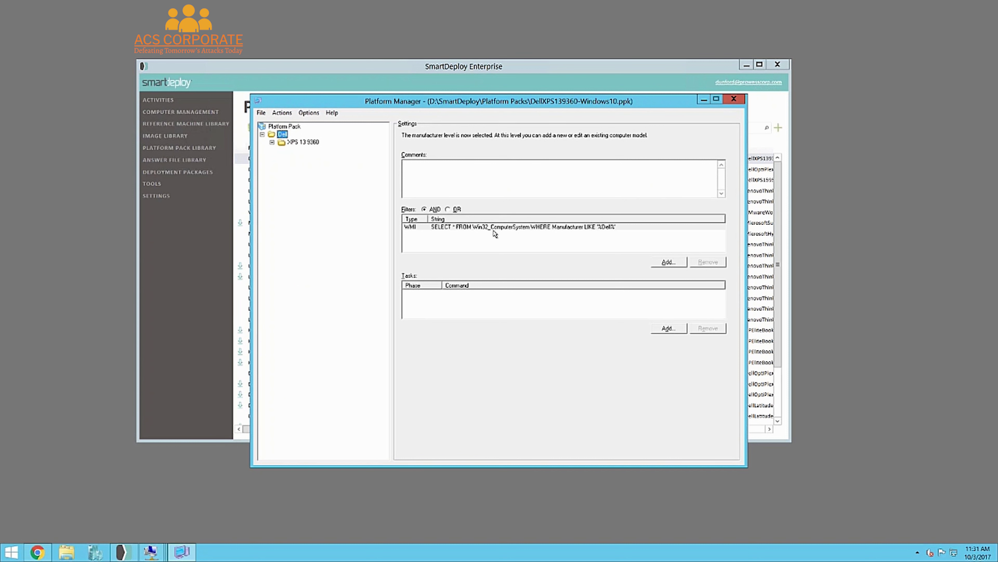
{"action": "double_click", "coordinate": [308, 144]}
{"action": "left_click", "coordinate": [313, 151]}
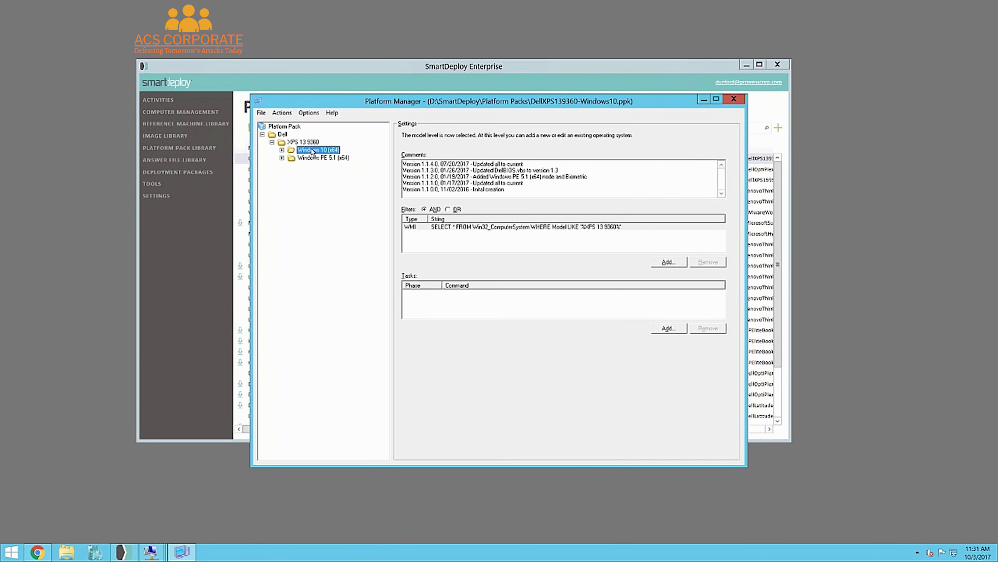
{"action": "double_click", "coordinate": [313, 150]}
{"action": "left_click", "coordinate": [313, 142]}
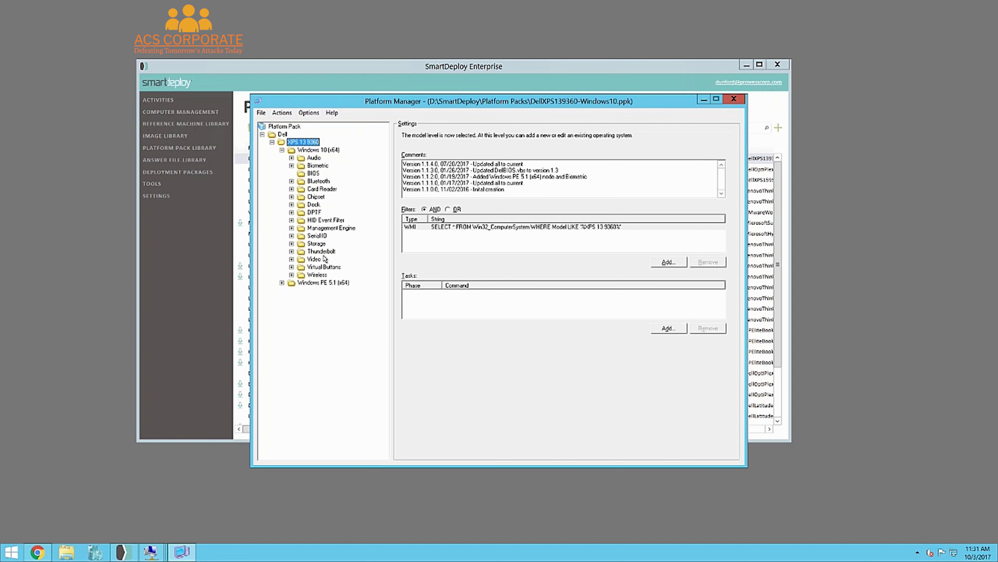
Examine the pack's Windows PE 5.1 (x64) contents and the Windows 10 BIOS folder, and close Platform Manager.
{"action": "left_click", "coordinate": [333, 282]}
{"action": "double_click", "coordinate": [333, 282]}
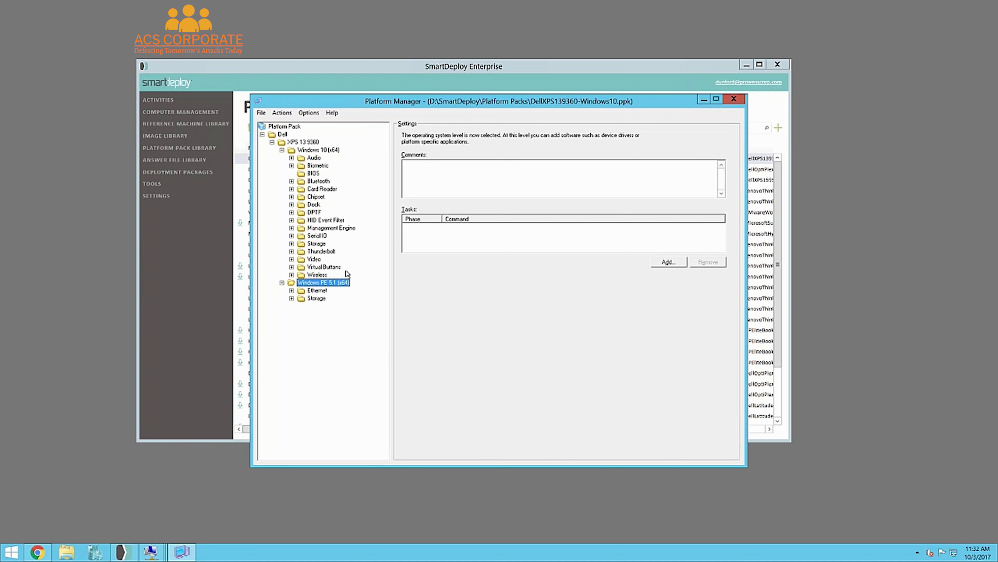
{"action": "left_click", "coordinate": [314, 174]}
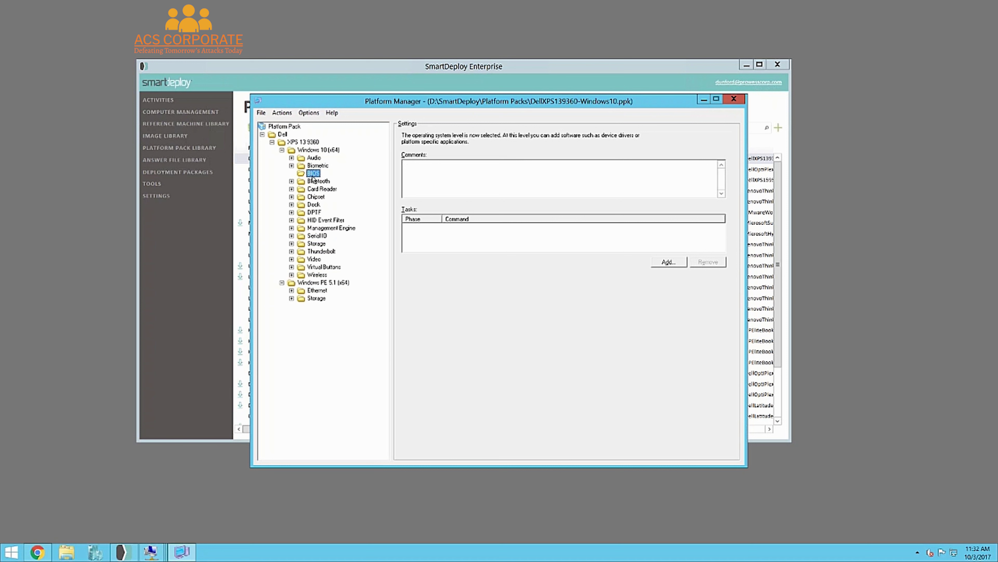
{"action": "left_click", "coordinate": [734, 100]}
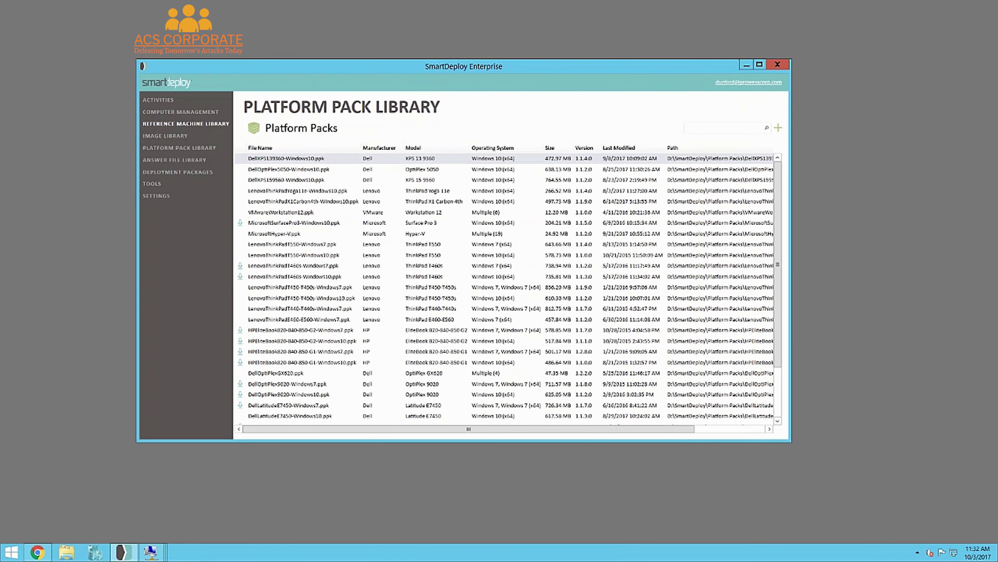
Start the Answer File Wizard from the activities list and choose Cloud storage provider as the image source.
{"action": "left_click", "coordinate": [168, 102]}
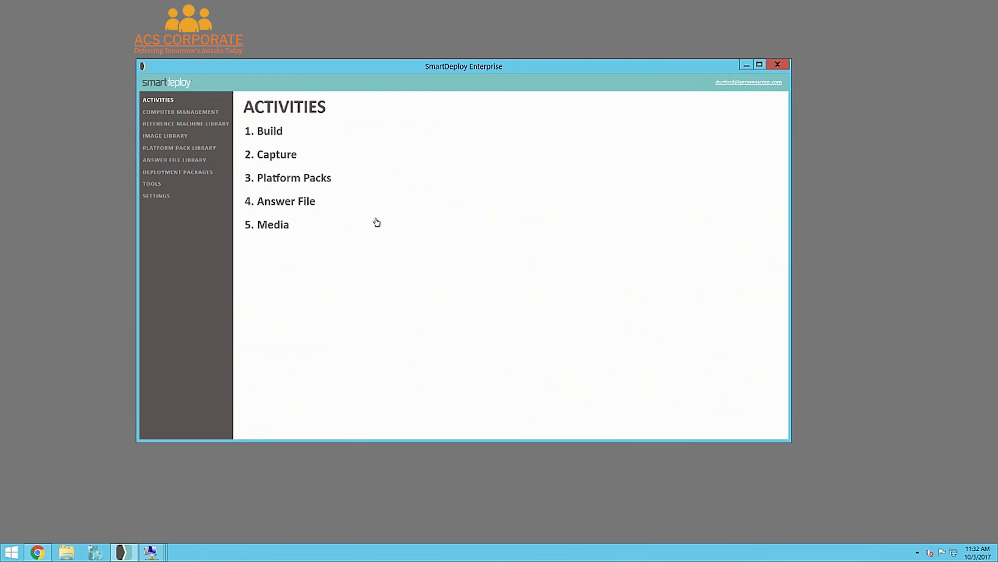
{"action": "left_click", "coordinate": [353, 203]}
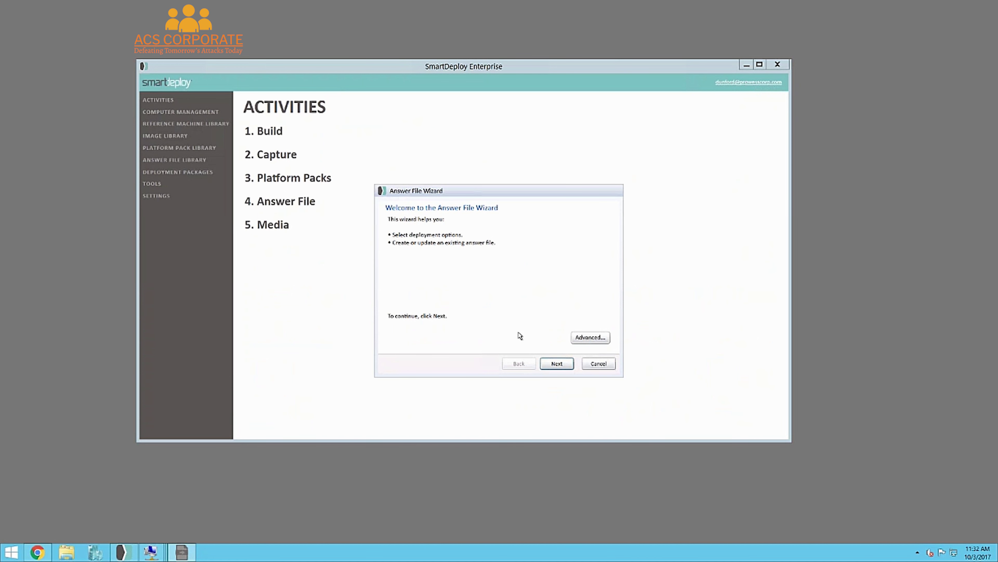
{"action": "left_click", "coordinate": [556, 371]}
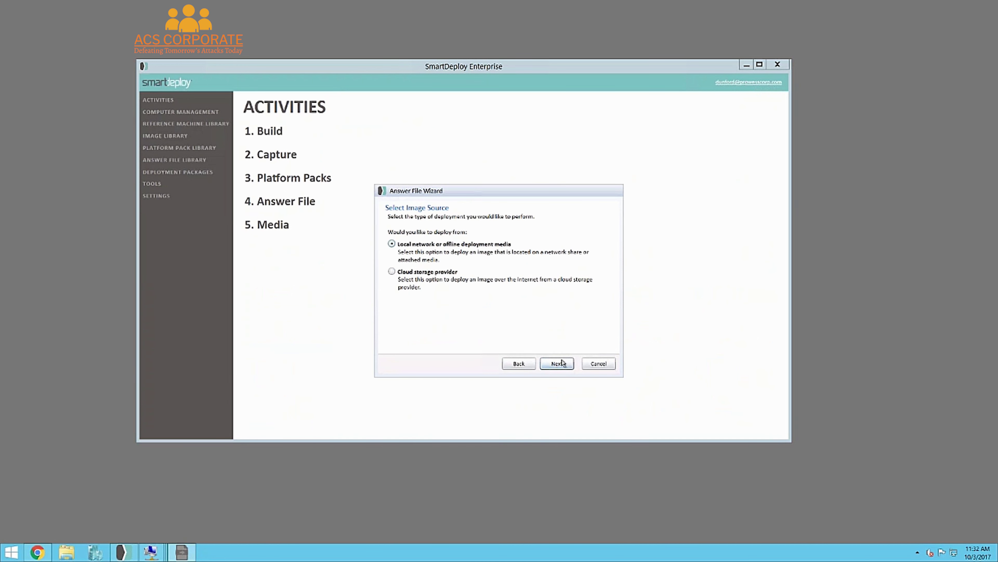
{"action": "left_click", "coordinate": [438, 274]}
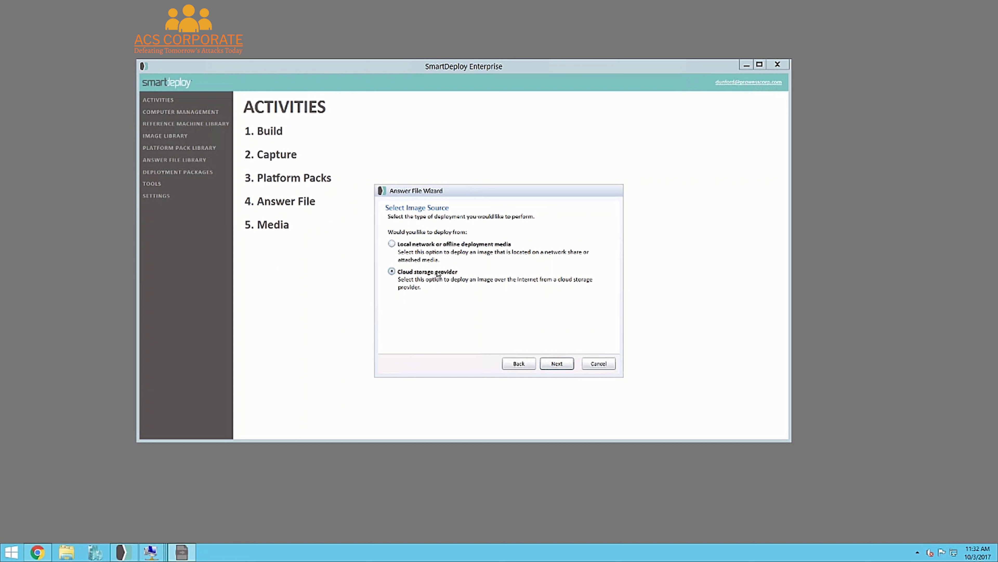
Review the cloud authentication providers, check the image selection page for Local network or offline deployment media, and cancel the Answer File Wizard.
{"action": "left_click", "coordinate": [554, 362]}
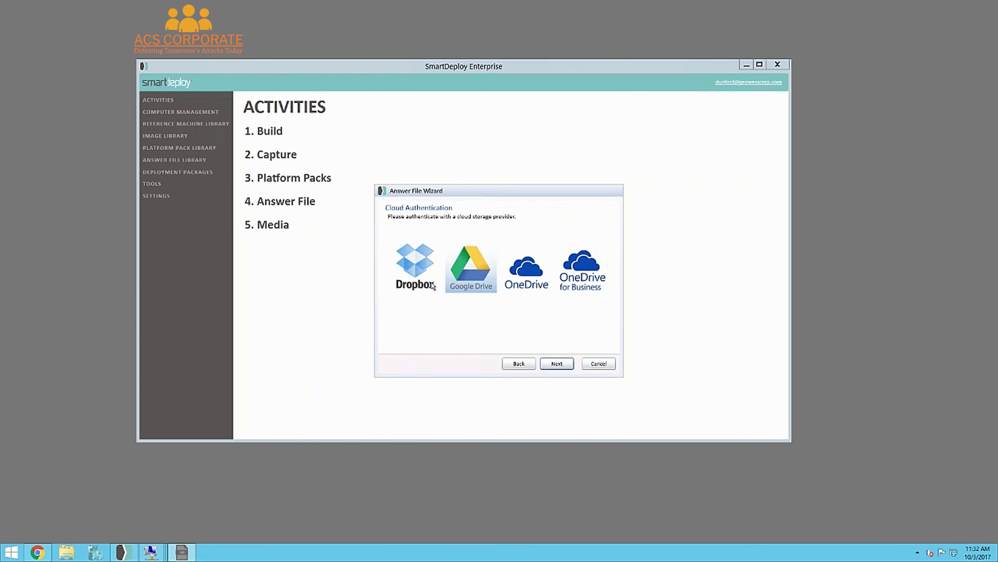
{"action": "left_click", "coordinate": [519, 363]}
{"action": "left_click", "coordinate": [471, 247]}
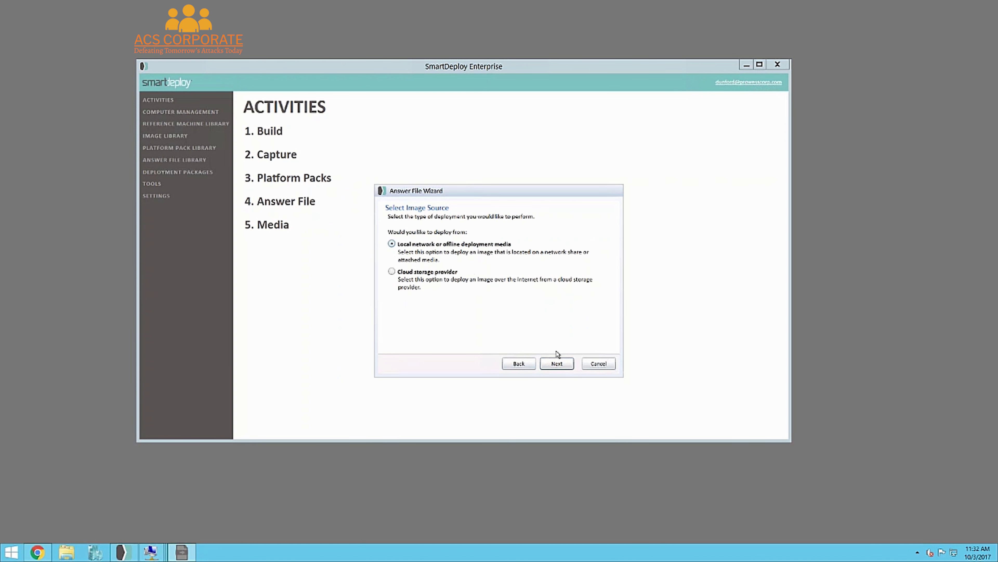
{"action": "left_click", "coordinate": [559, 365]}
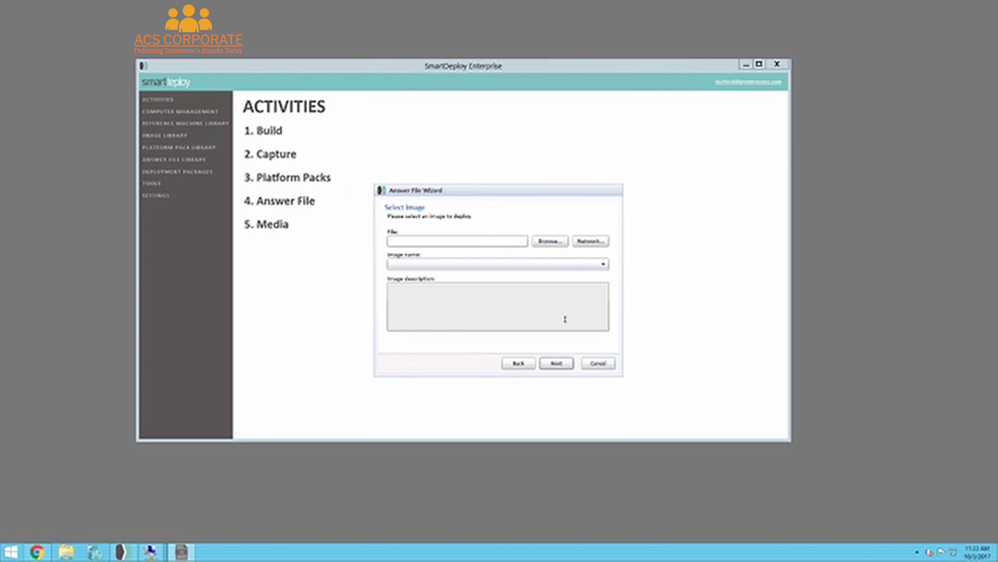
{"action": "left_click", "coordinate": [598, 363]}
{"action": "left_click", "coordinate": [522, 306]}
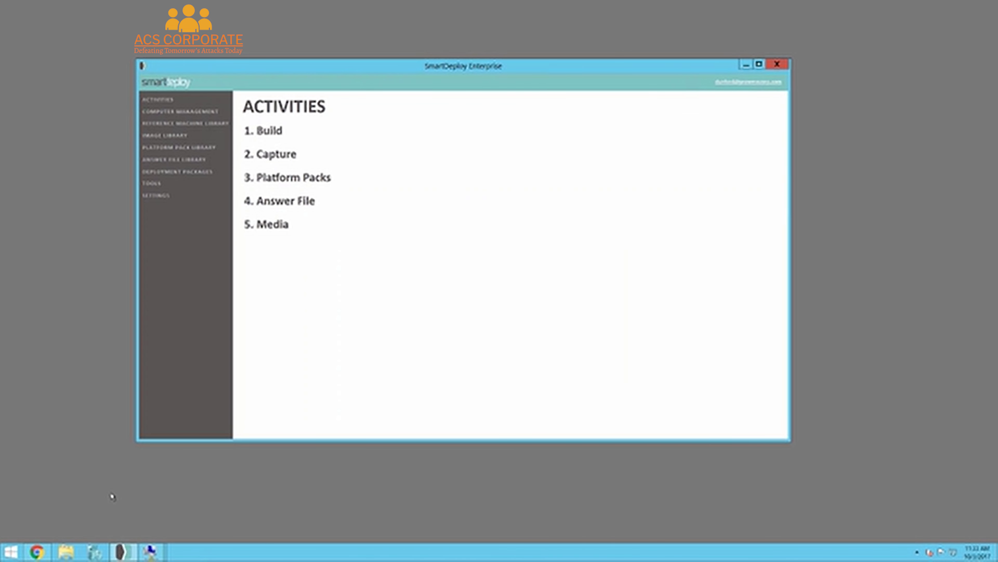
Deploy the Windows 10 - Google package immediately to the computer in Computer Management's Google Drive group.
{"action": "left_click", "coordinate": [212, 116]}
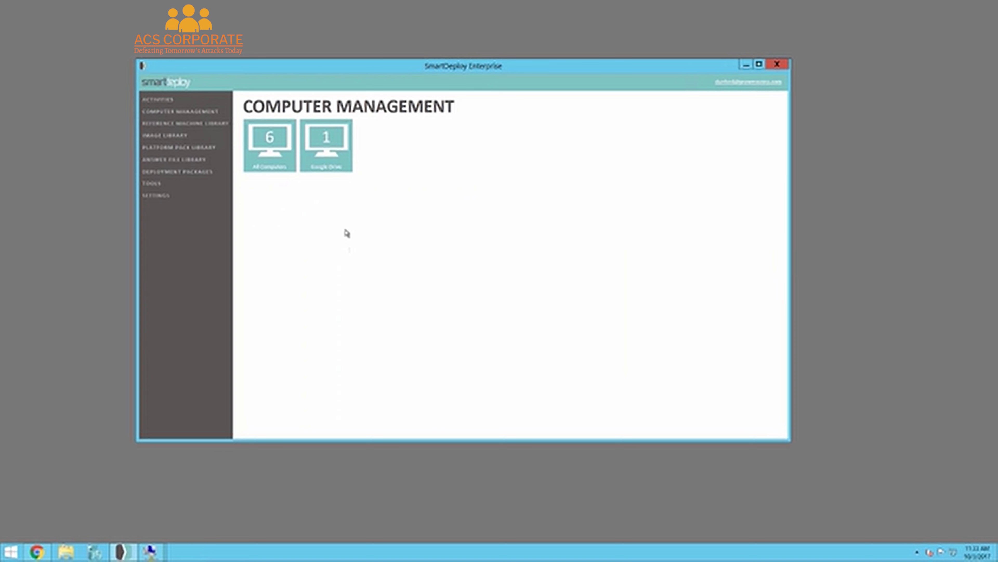
{"action": "left_click", "coordinate": [337, 152]}
{"action": "right_click", "coordinate": [337, 161]}
{"action": "mouse_move", "coordinate": [353, 181]}
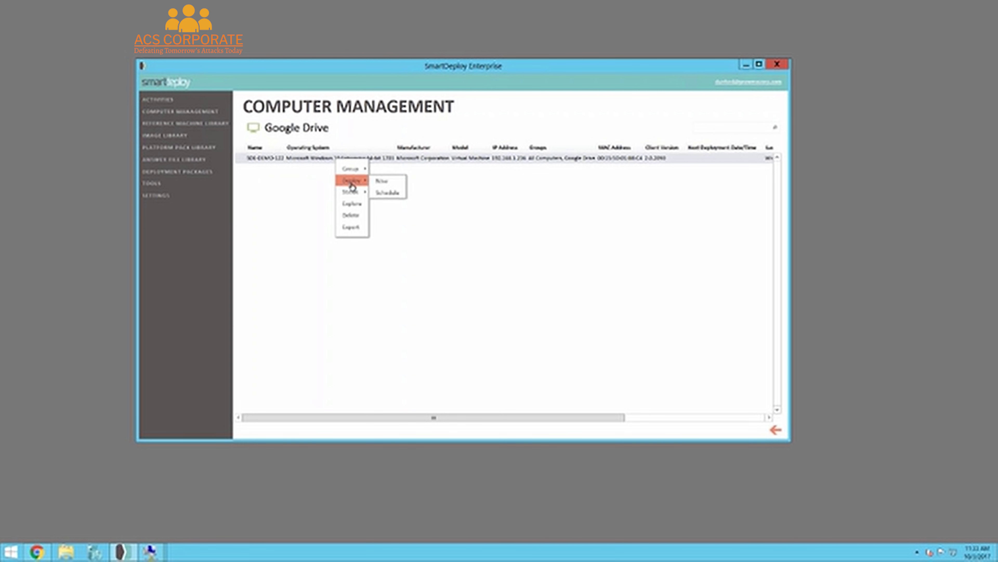
{"action": "left_click", "coordinate": [397, 185]}
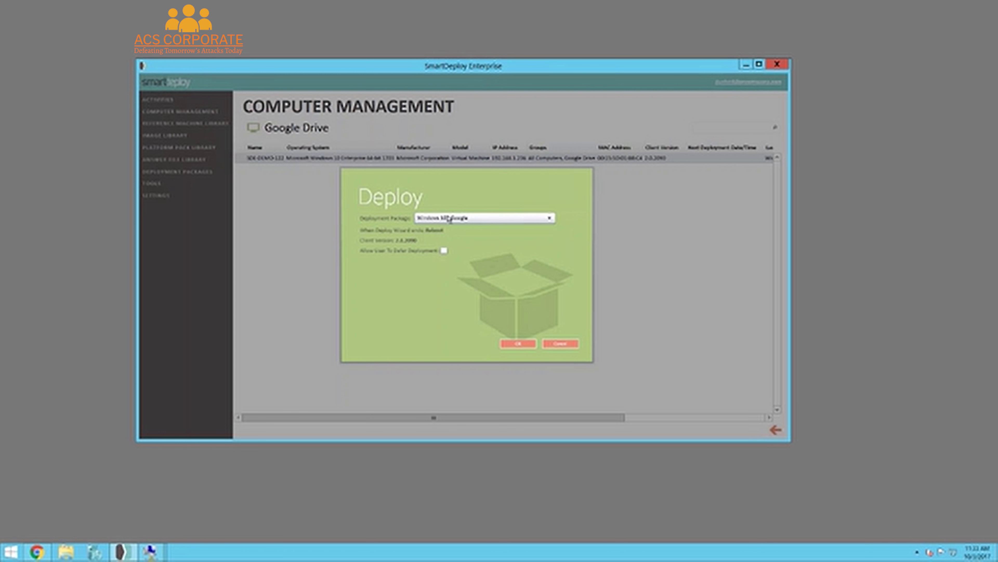
{"action": "left_click", "coordinate": [448, 218]}
{"action": "left_click", "coordinate": [441, 232]}
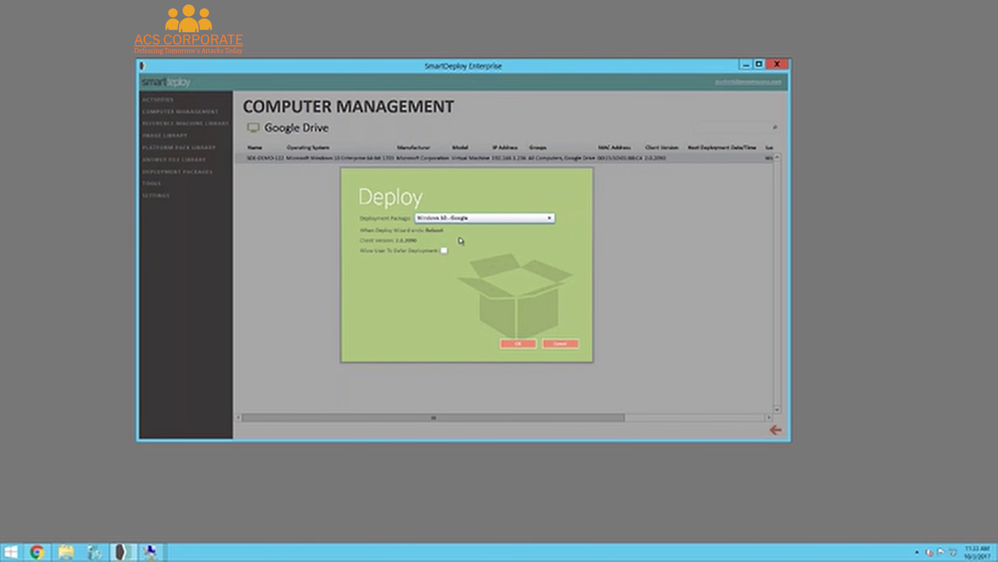
{"action": "left_click", "coordinate": [521, 343]}
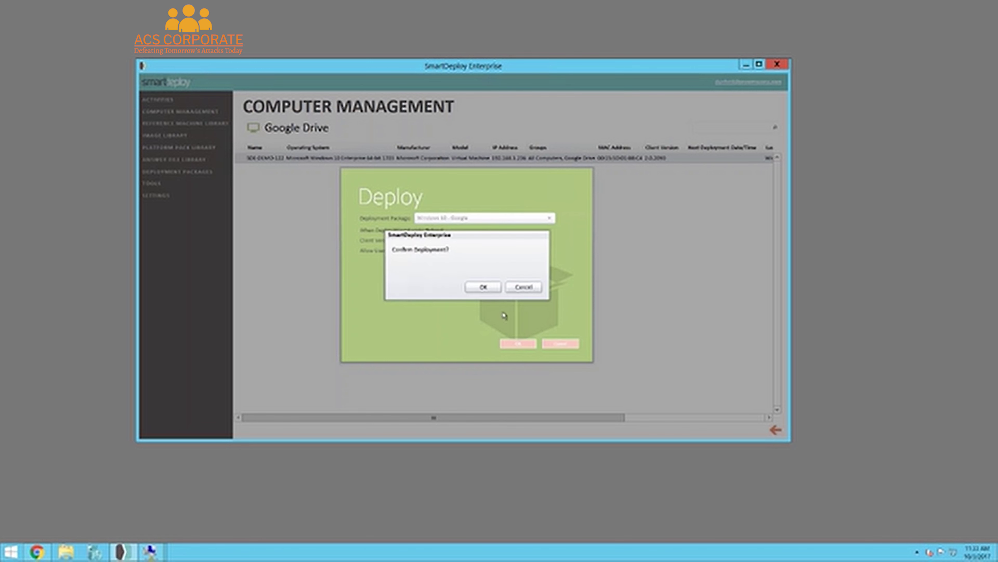
{"action": "left_click", "coordinate": [491, 288]}
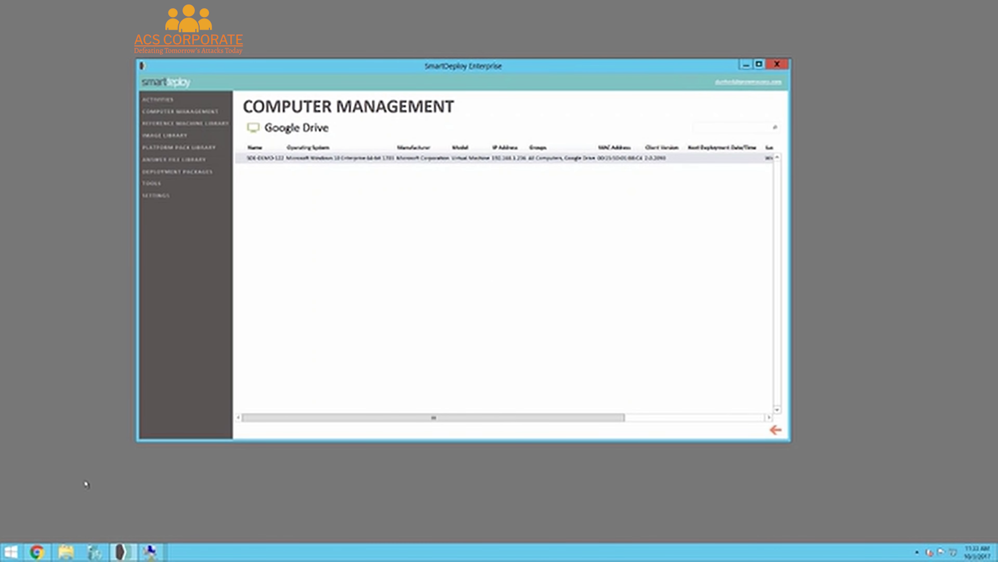
Bring up the SDE-Client-02 and SDE-Client-03 virtual machine connections to watch the deployment clients.
{"action": "left_click", "coordinate": [102, 507]}
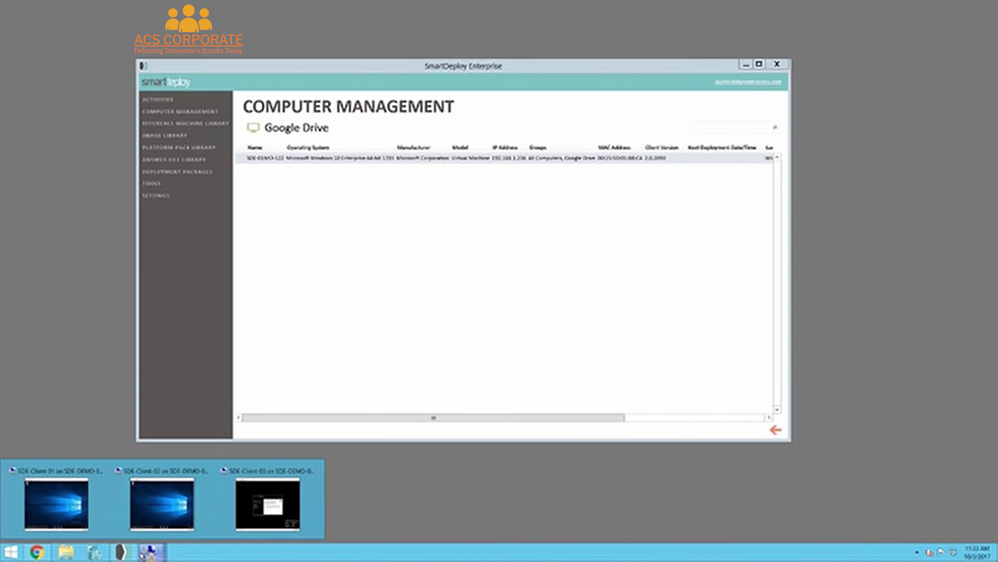
{"action": "left_click", "coordinate": [155, 513]}
{"action": "left_click", "coordinate": [535, 33]}
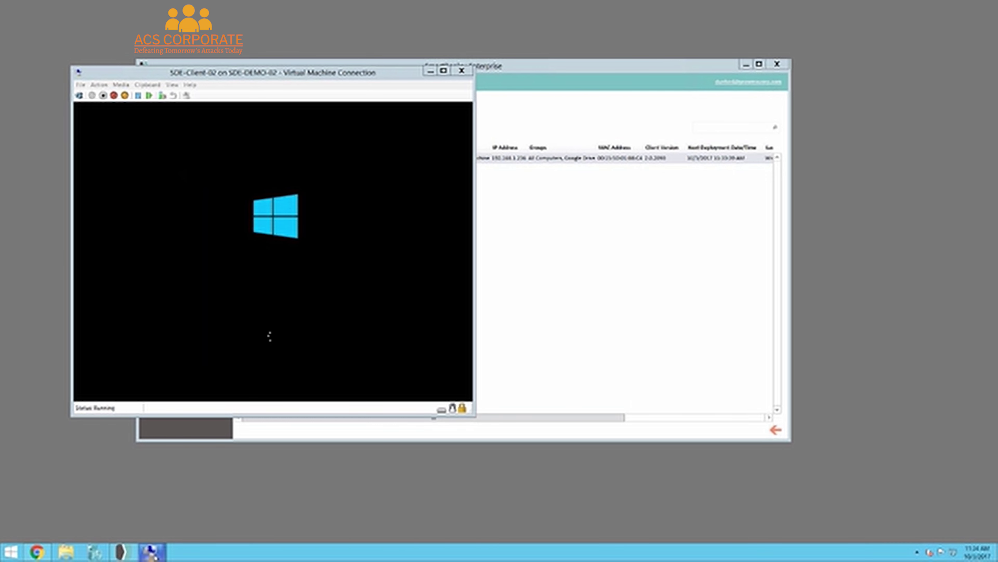
{"action": "mouse_move", "coordinate": [151, 551]}
{"action": "left_click", "coordinate": [240, 519]}
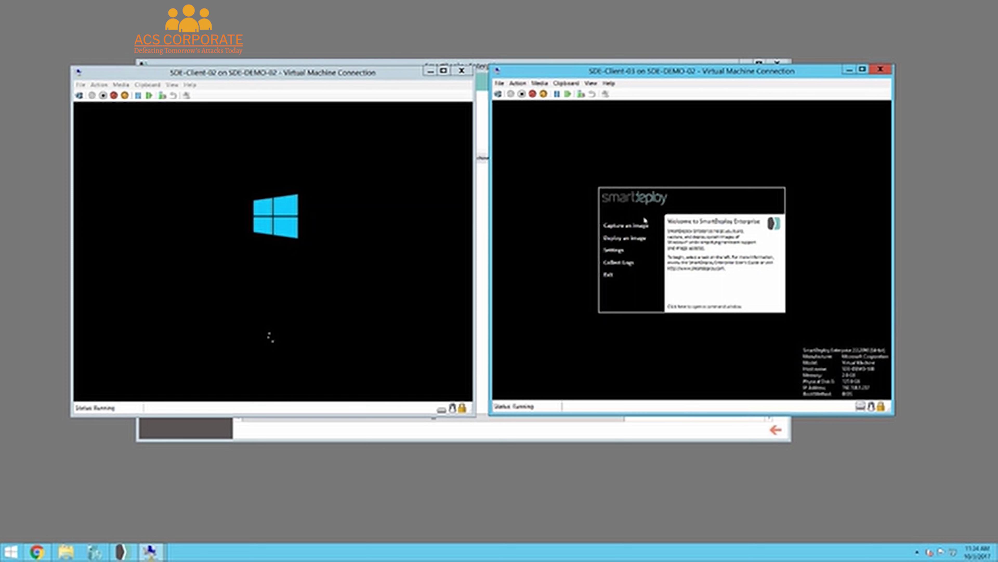
Start deploying an image on SDE-Client-03 from Local network or offline deployment media, accepting the preselected Windows 10 Enterprise image and platform pack location.
{"action": "mouse_move", "coordinate": [641, 239]}
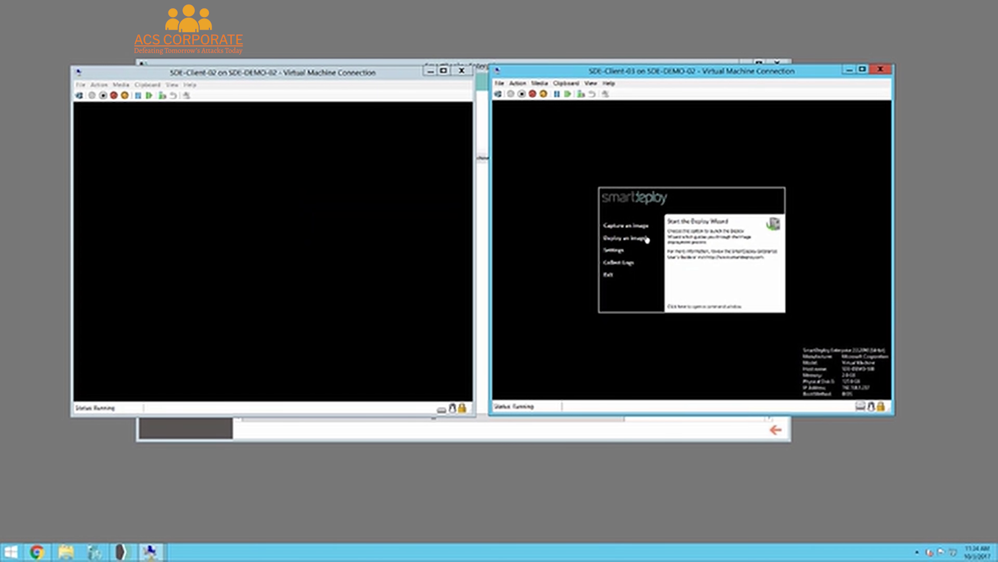
{"action": "left_click", "coordinate": [647, 238]}
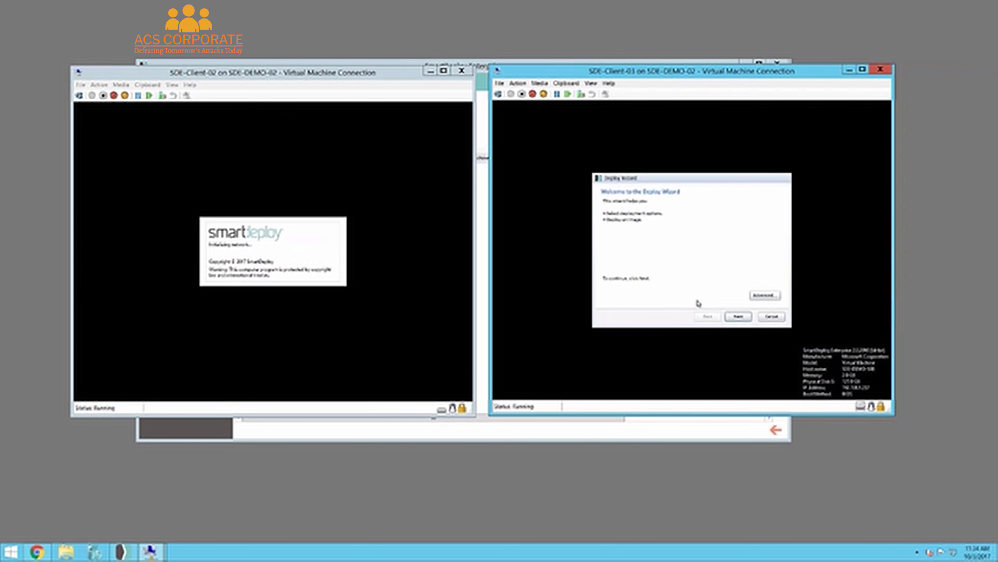
{"action": "left_click", "coordinate": [743, 316]}
{"action": "left_click", "coordinate": [739, 317]}
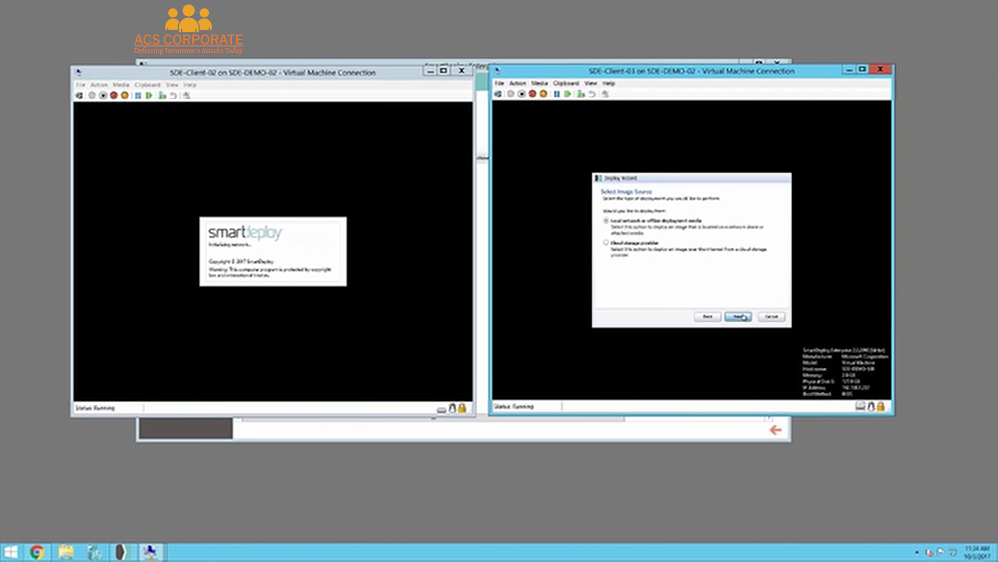
{"action": "left_click", "coordinate": [743, 317]}
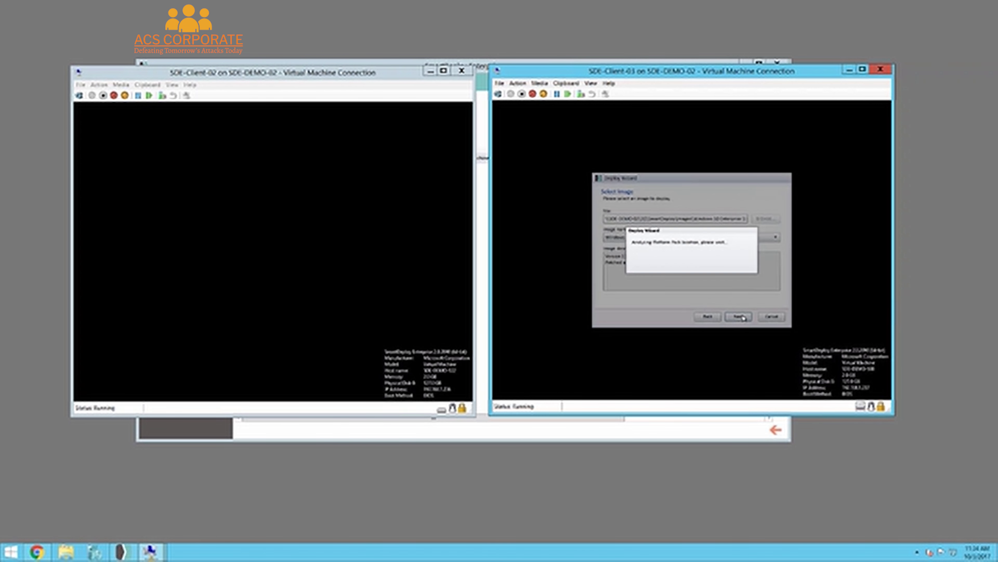
{"action": "left_click", "coordinate": [743, 317]}
{"action": "left_click", "coordinate": [743, 317]}
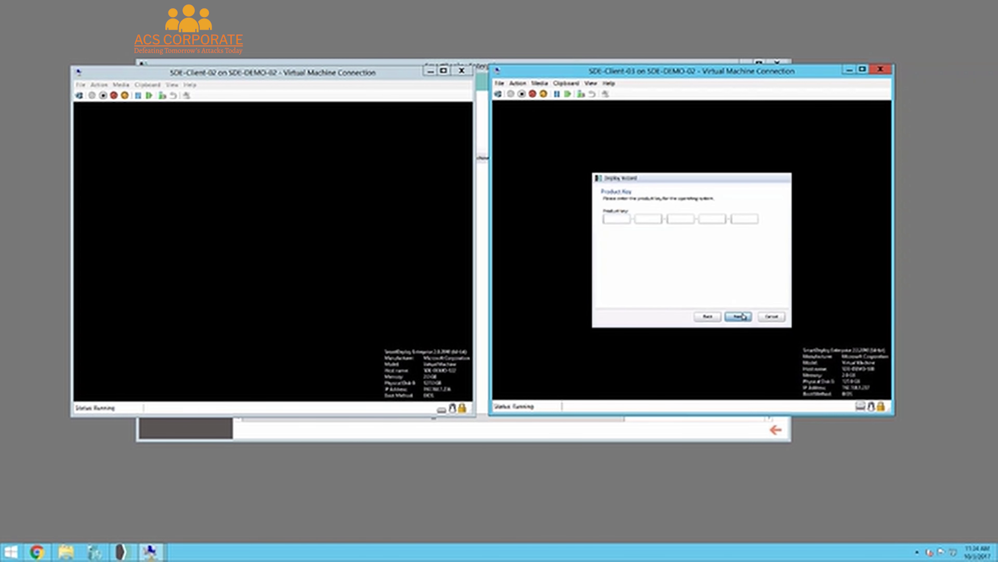
Leave the product key blank, accept the remaining Deploy Wizard defaults, and finish the wizard to launch the image deployment.
{"action": "left_click", "coordinate": [739, 316]}
{"action": "left_click", "coordinate": [739, 317]}
{"action": "left_click", "coordinate": [739, 317]}
{"action": "left_click", "coordinate": [738, 317]}
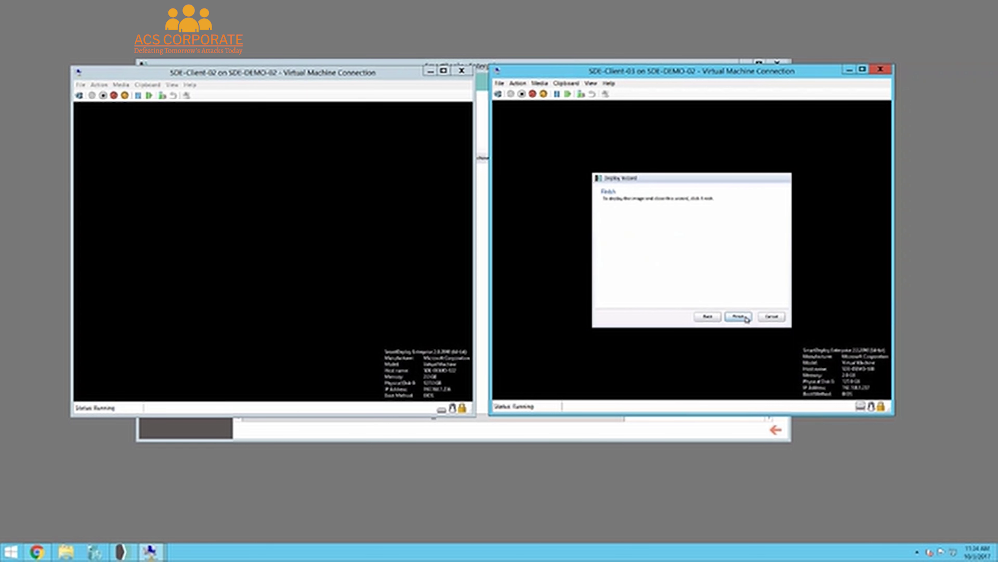
{"action": "left_click", "coordinate": [737, 317]}
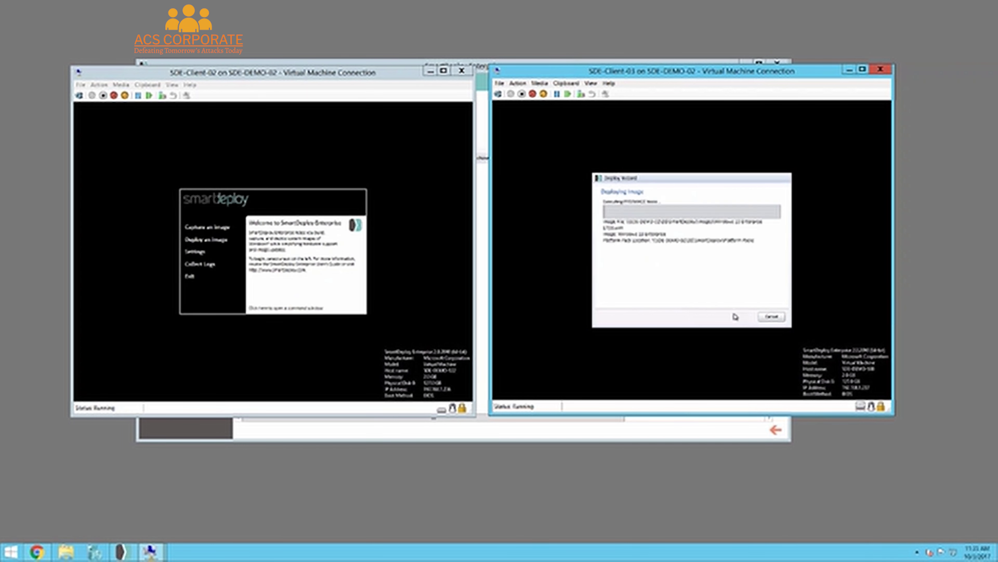